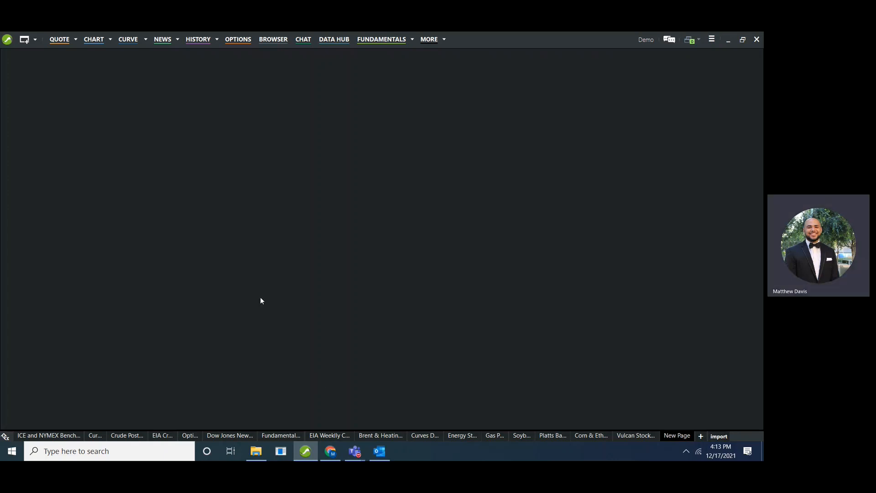
Open a new Curve window and maximize it.
{"action": "left_click", "coordinate": [133, 40]}
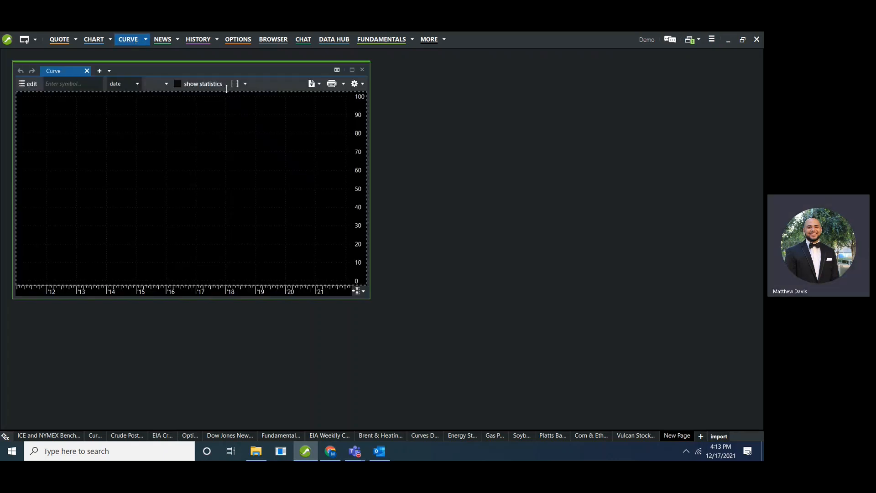
{"action": "left_click", "coordinate": [352, 70]}
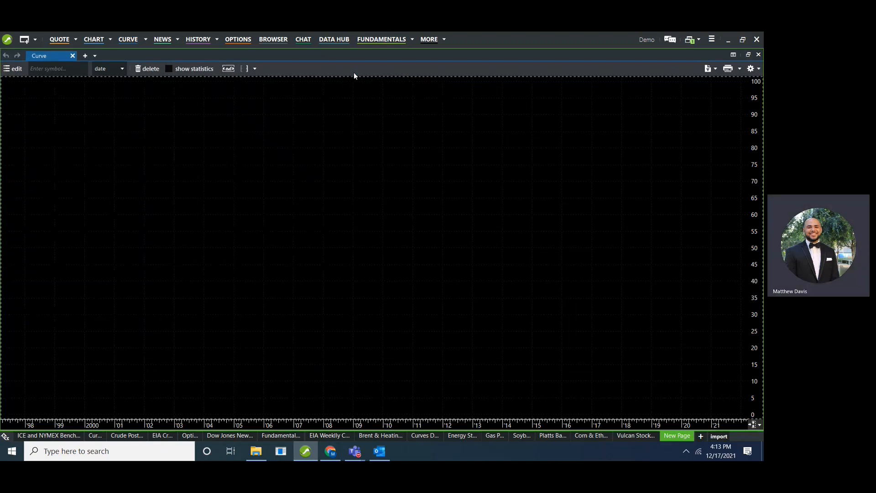
Add ICE Brent Crude Oil Futures (/BRN) to the chart pane from ICE Futures - Europe > Futures Roots > Crude > Brent Crude.
{"action": "left_click", "coordinate": [17, 71]}
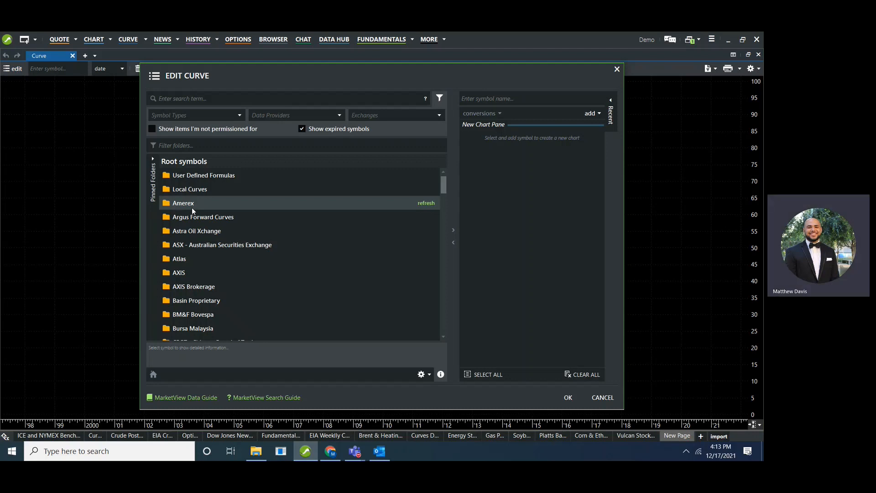
{"action": "scroll", "coordinate": [263, 220], "scroll_direction": "down", "scroll_amount": 1}
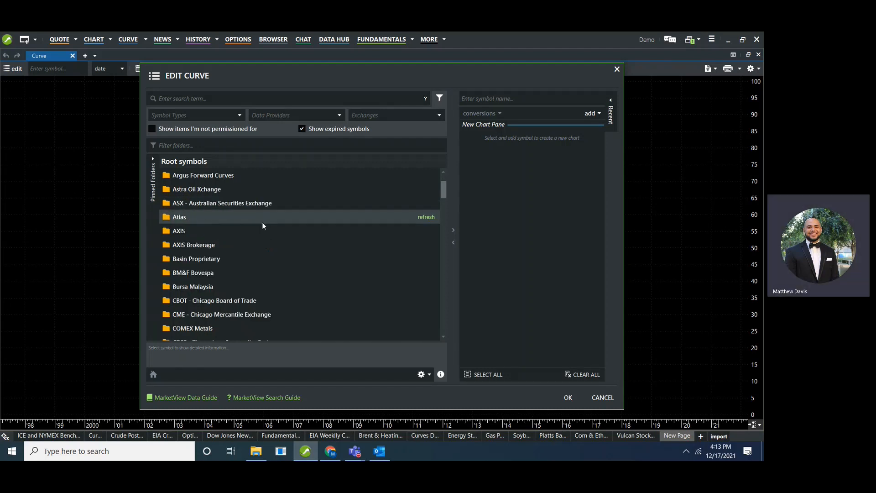
{"action": "scroll", "coordinate": [261, 226], "scroll_direction": "down", "scroll_amount": 1}
{"action": "scroll", "coordinate": [259, 220], "scroll_direction": "down", "scroll_amount": 2}
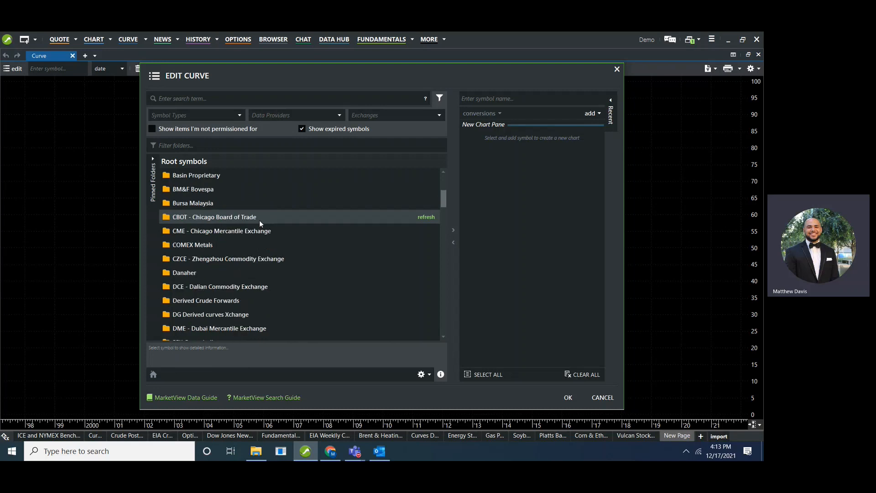
{"action": "scroll", "coordinate": [258, 220], "scroll_direction": "down", "scroll_amount": 6}
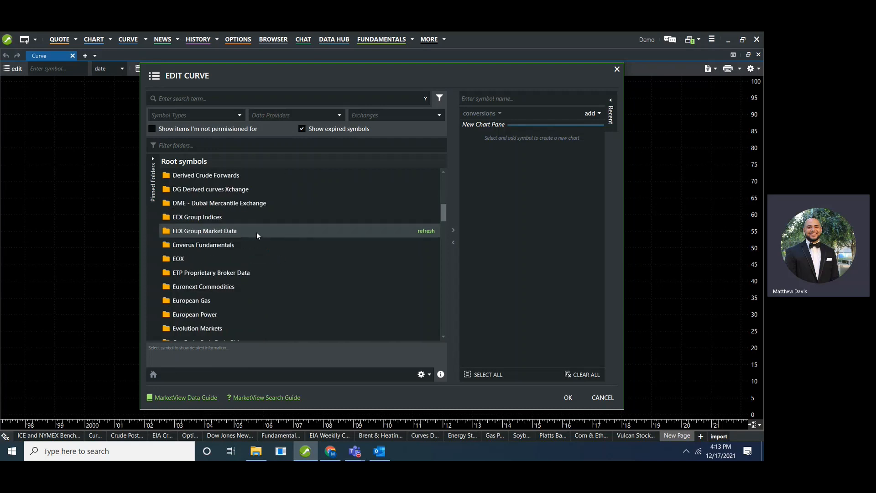
{"action": "scroll", "coordinate": [253, 237], "scroll_direction": "down", "scroll_amount": 4}
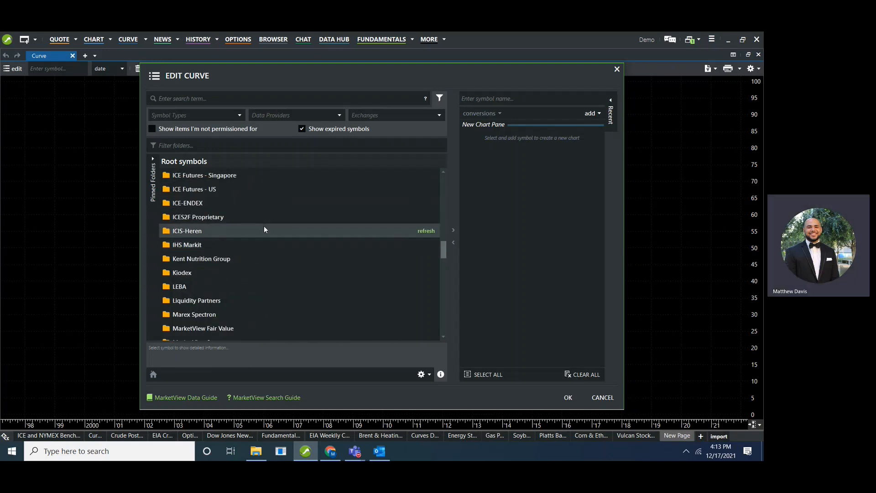
{"action": "scroll", "coordinate": [271, 222], "scroll_direction": "up", "scroll_amount": 1}
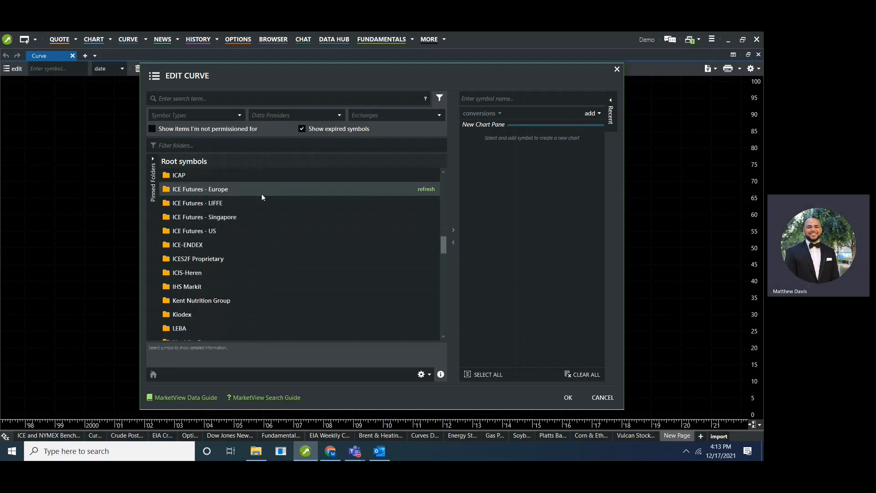
{"action": "left_click", "coordinate": [261, 193]}
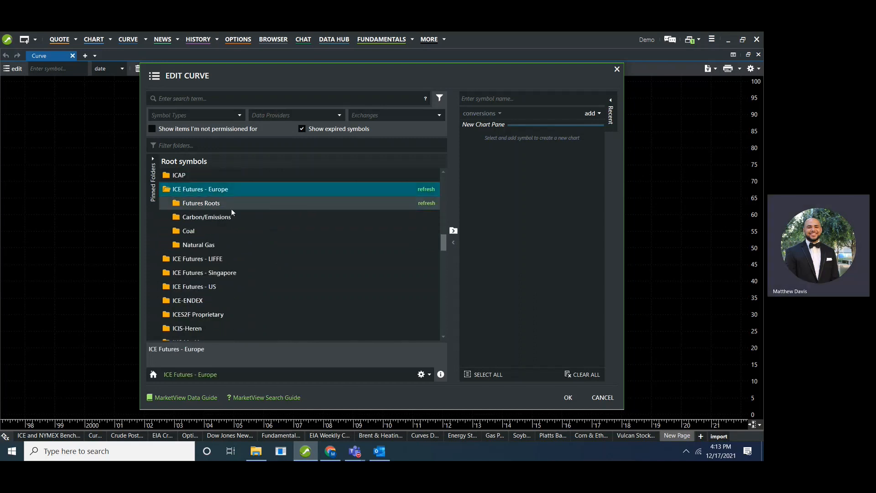
{"action": "left_click", "coordinate": [249, 205]}
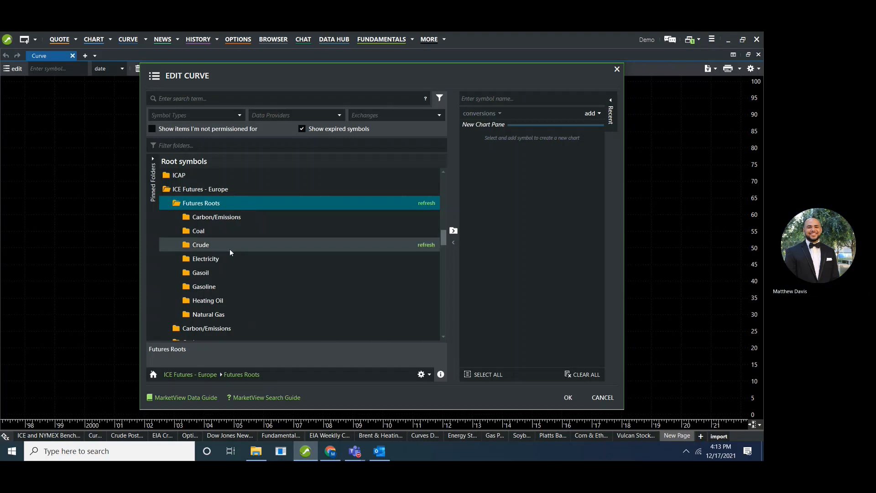
{"action": "left_click", "coordinate": [231, 245]}
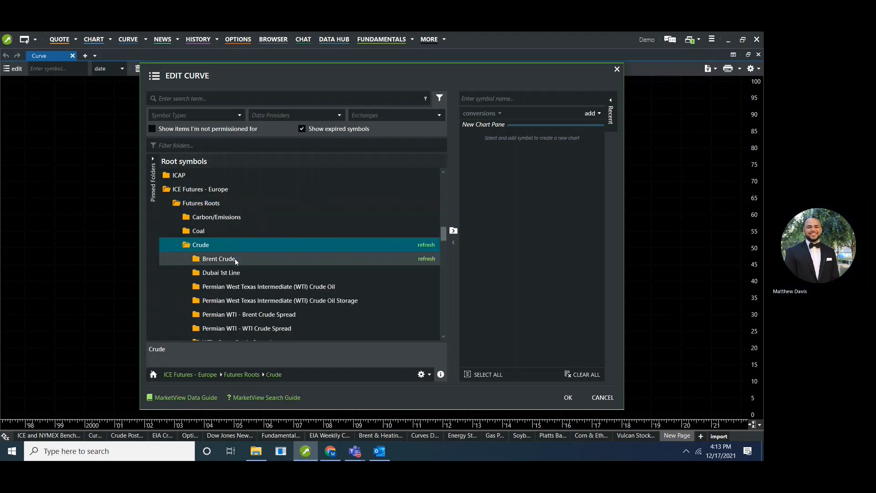
{"action": "left_click", "coordinate": [235, 258]}
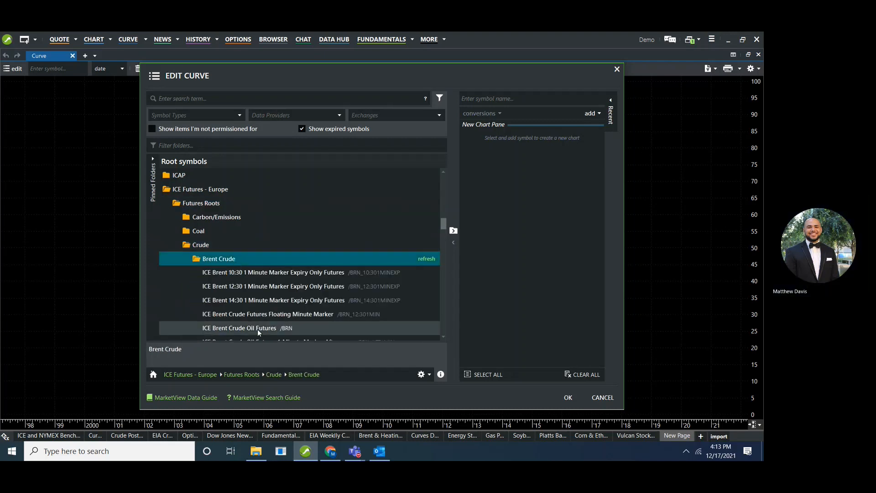
{"action": "left_click", "coordinate": [223, 329]}
{"action": "double_click", "coordinate": [266, 273]}
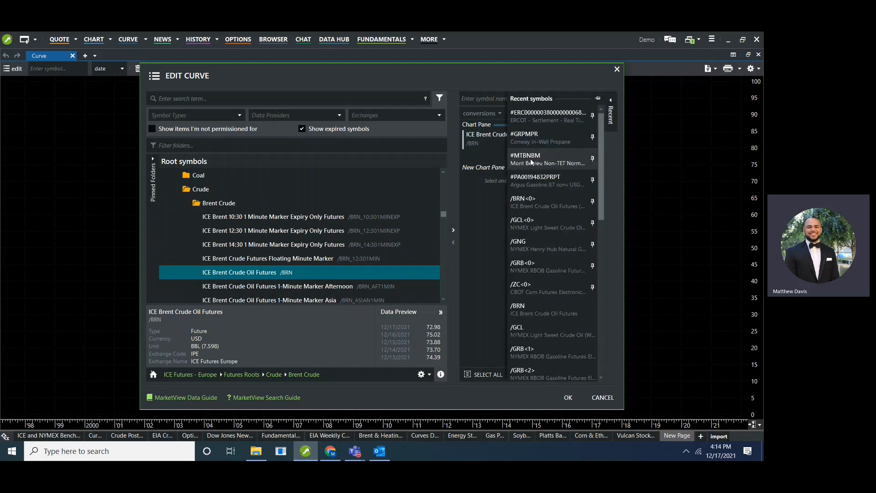
Set the Brent curve's date to 1 day ago and apply the curve settings.
{"action": "left_click", "coordinate": [598, 143]}
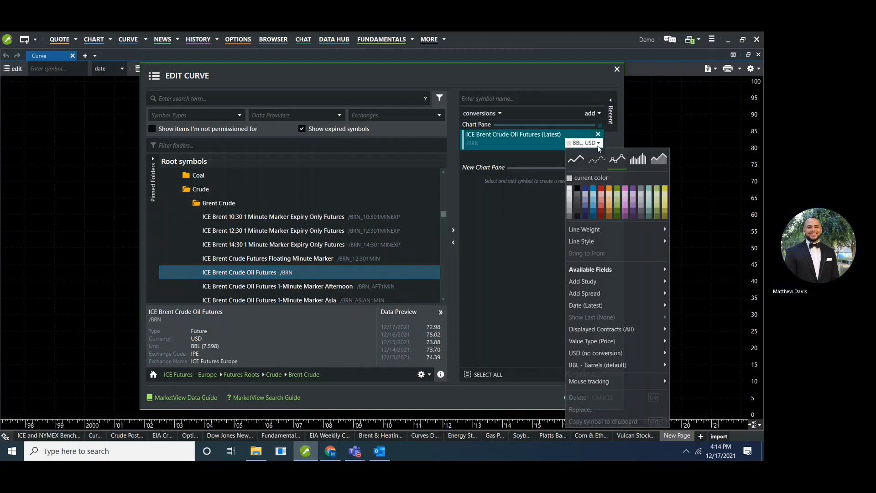
{"action": "mouse_move", "coordinate": [616, 306]}
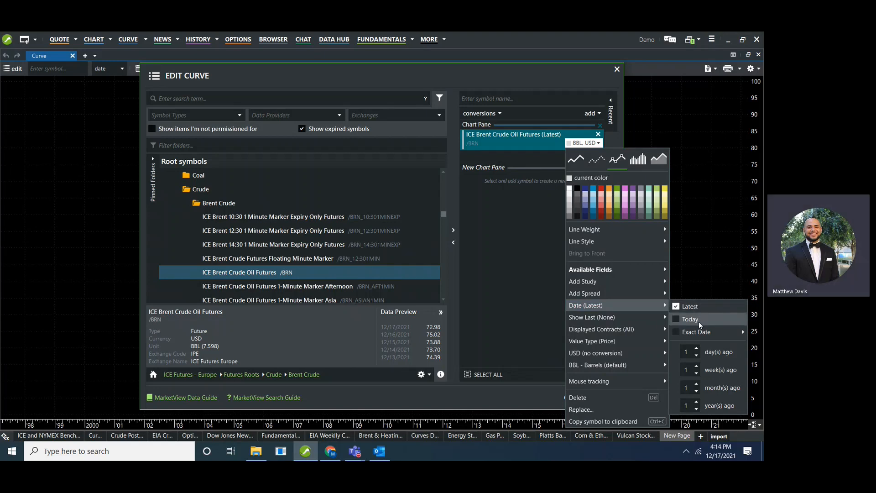
{"action": "left_click", "coordinate": [715, 356]}
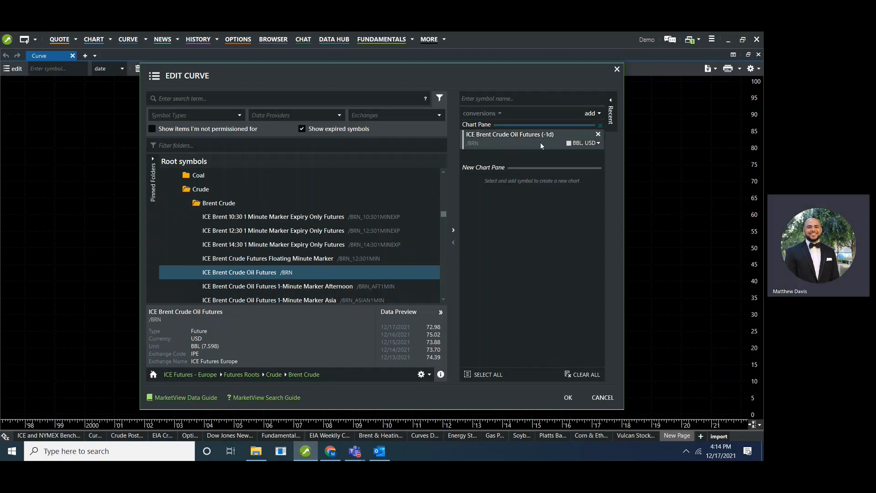
{"action": "left_click", "coordinate": [566, 399]}
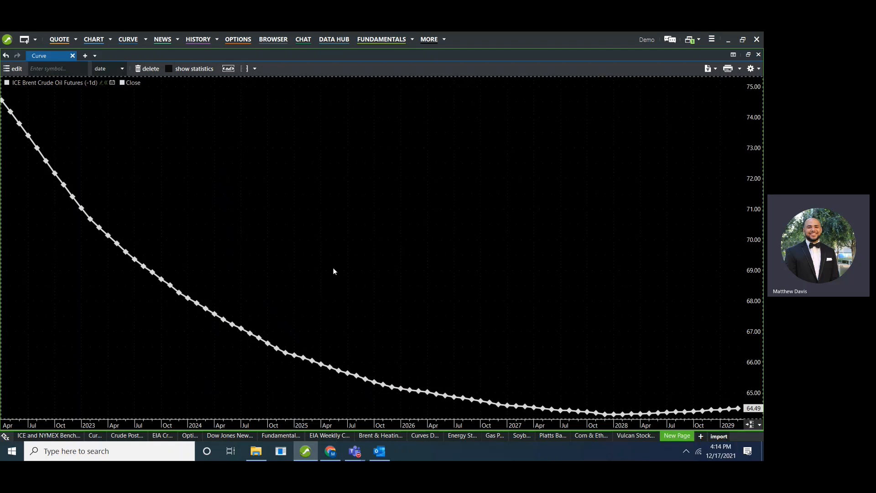
Add a Moving Average study to the Brent curve, then delete that study.
{"action": "right_click", "coordinate": [342, 254]}
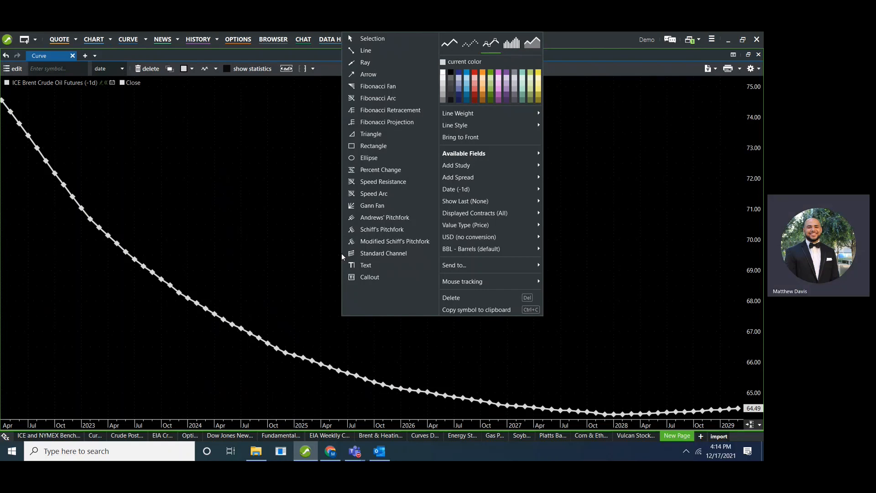
{"action": "mouse_move", "coordinate": [482, 166]}
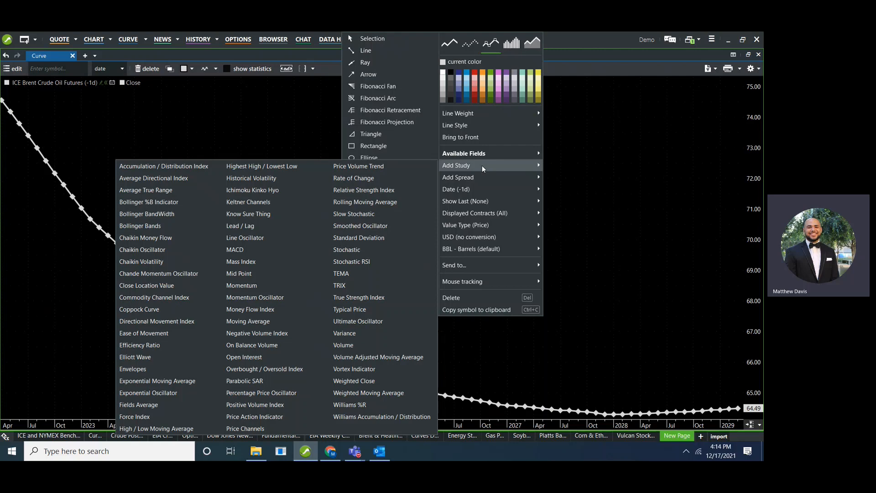
{"action": "left_click", "coordinate": [259, 322]}
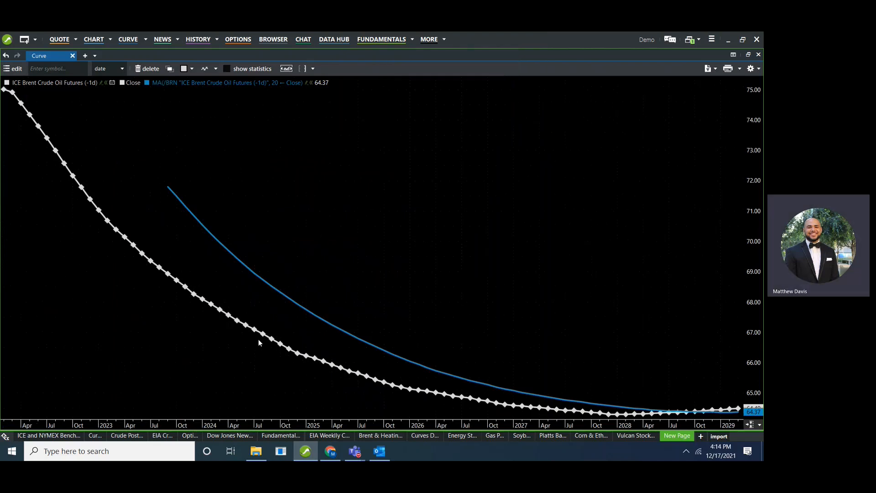
{"action": "right_click", "coordinate": [278, 294]}
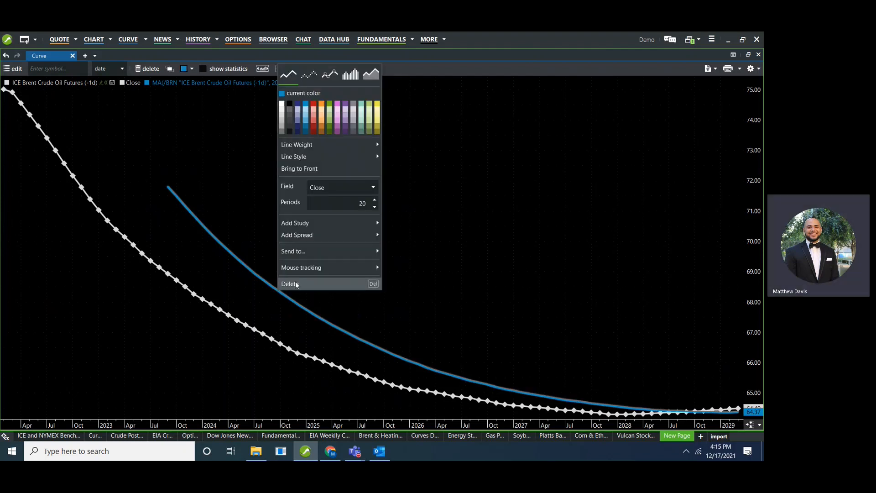
{"action": "left_click", "coordinate": [296, 285]}
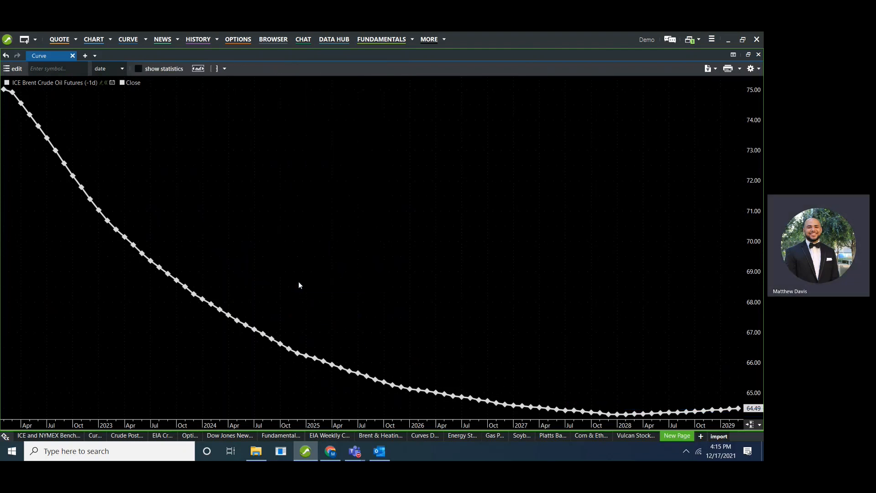
Change the Brent curve's date to 1 month ago.
{"action": "right_click", "coordinate": [357, 261]}
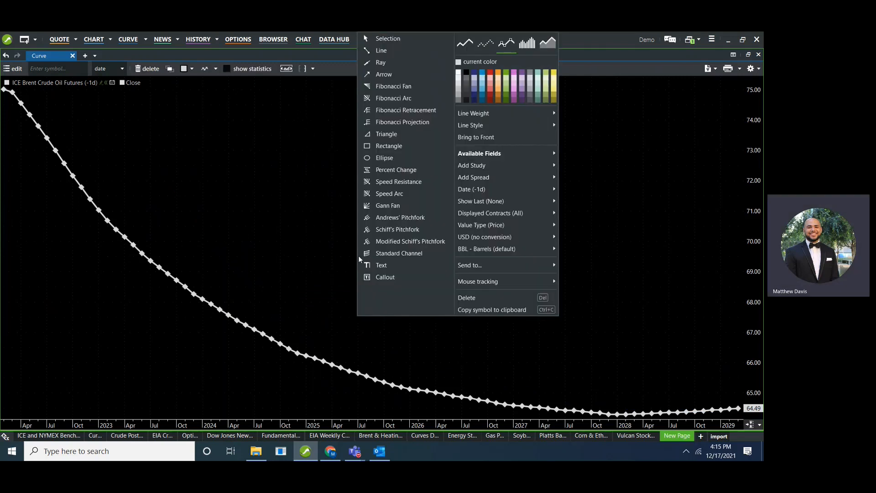
{"action": "mouse_move", "coordinate": [522, 190]}
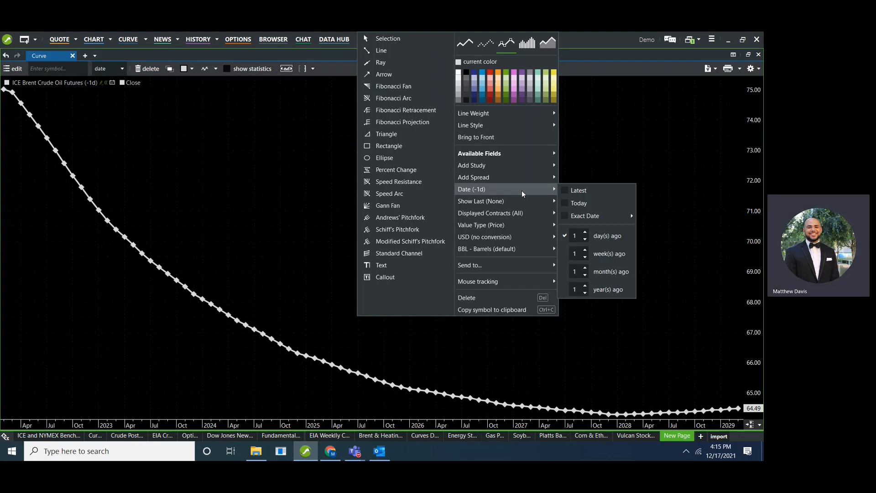
{"action": "left_click", "coordinate": [612, 276]}
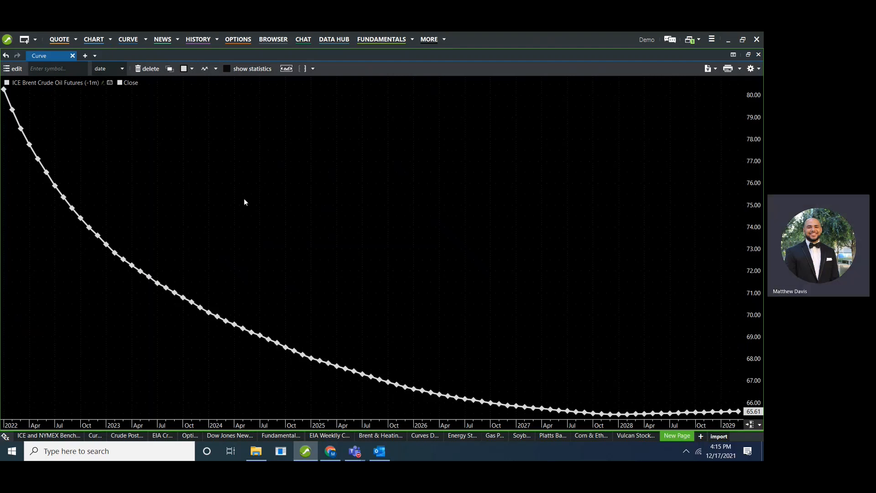
Add NYMEX Light Sweet Crude Oil (WTI) Futures Electronic (/GCL) to the chart pane from the recent symbols.
{"action": "left_click", "coordinate": [20, 73]}
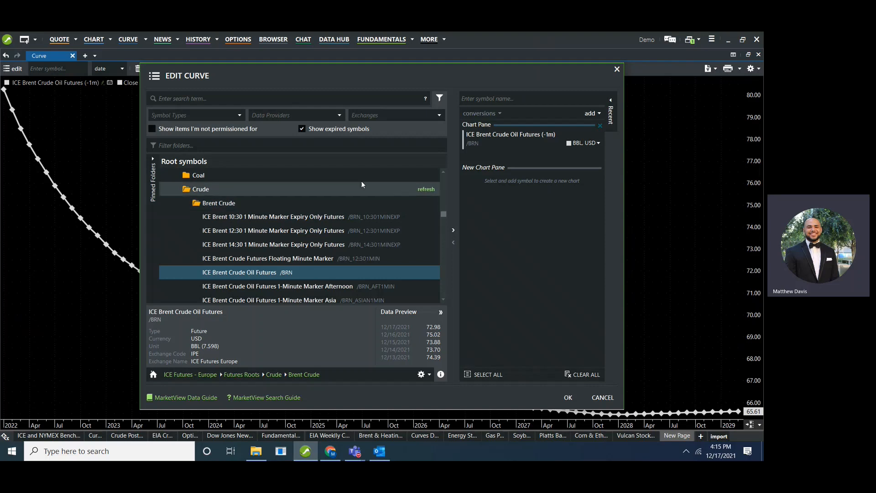
{"action": "mouse_move", "coordinate": [612, 123]}
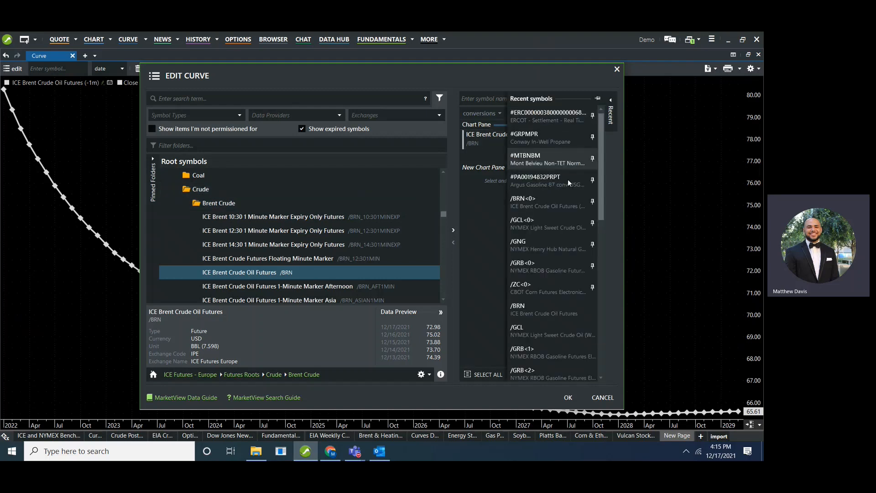
{"action": "double_click", "coordinate": [536, 336]}
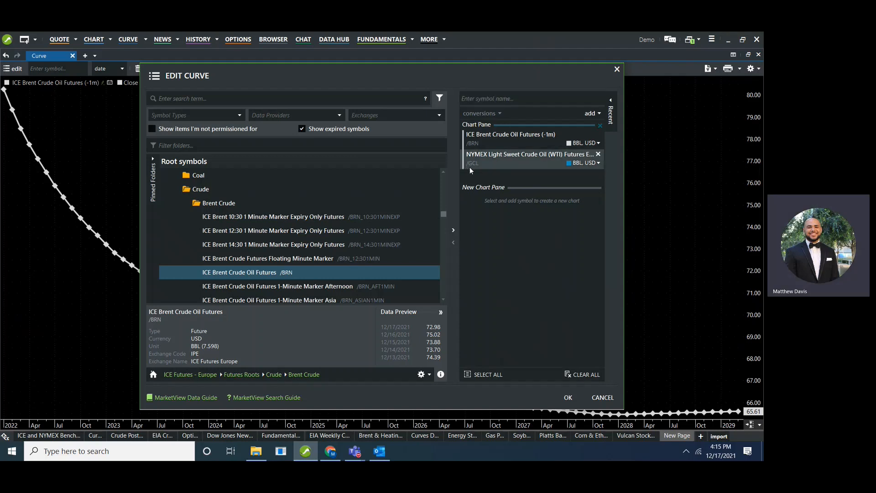
Set the WTI curve's date to 1 month ago and apply the curve settings.
{"action": "left_click", "coordinate": [598, 164]}
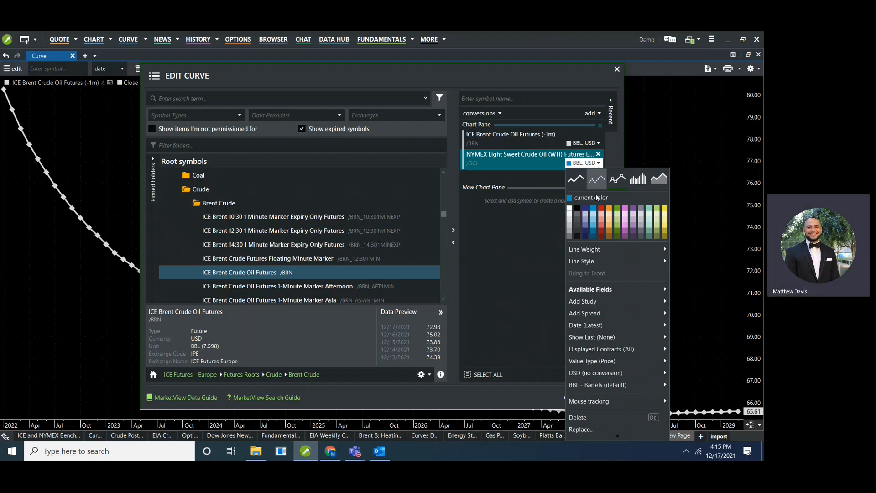
{"action": "mouse_move", "coordinate": [648, 326]}
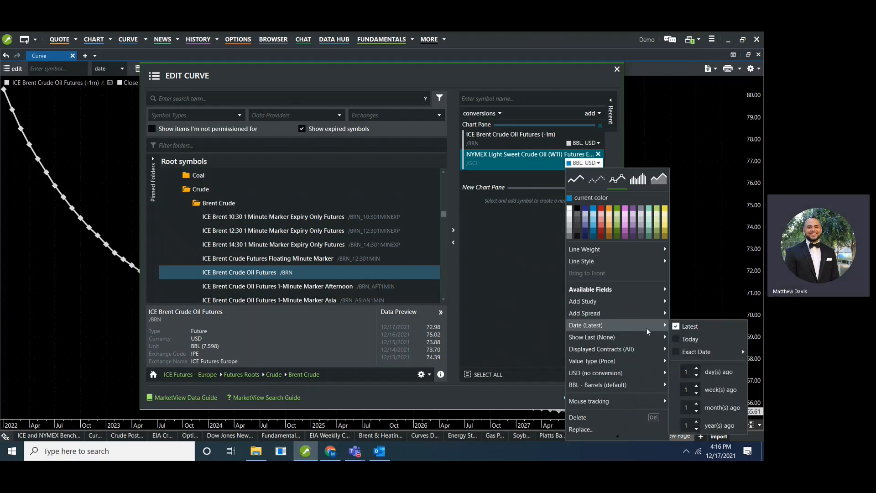
{"action": "left_click", "coordinate": [726, 409]}
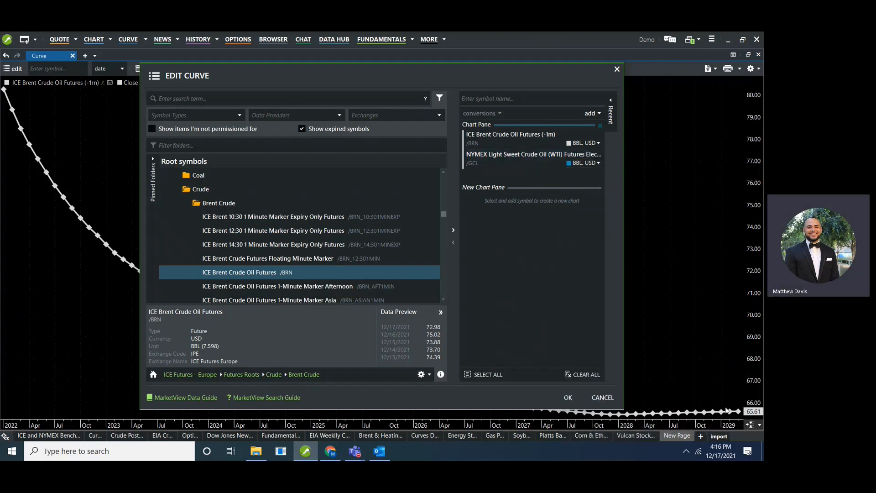
{"action": "left_click", "coordinate": [565, 397]}
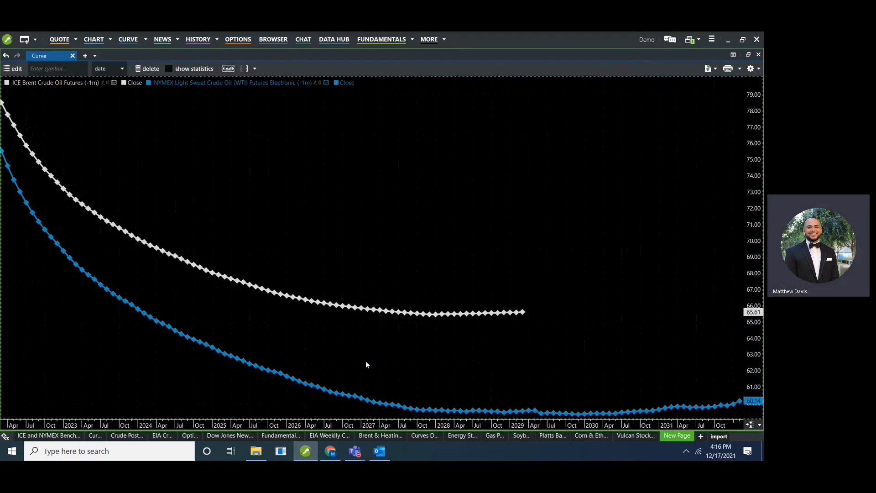
Add a Differential spread between the Brent curve (/BRN -1m) and the WTI curve (/GCL -1m).
{"action": "right_click", "coordinate": [336, 306]}
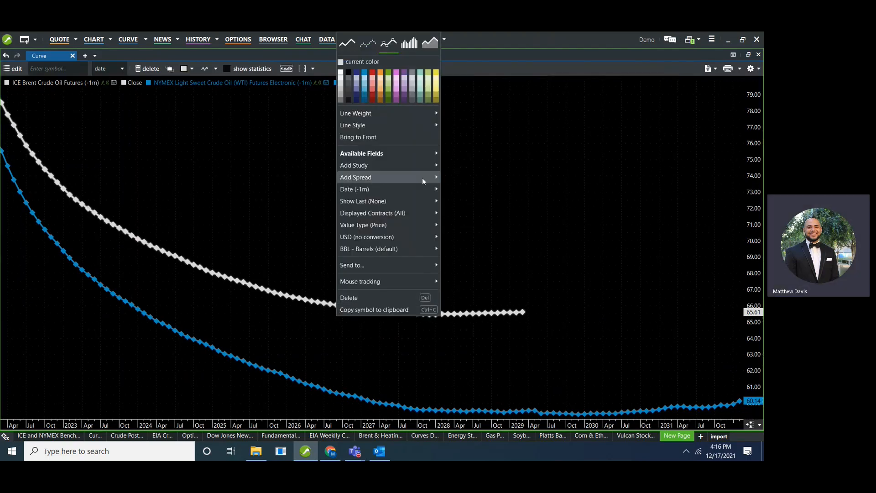
{"action": "mouse_move", "coordinate": [422, 177]}
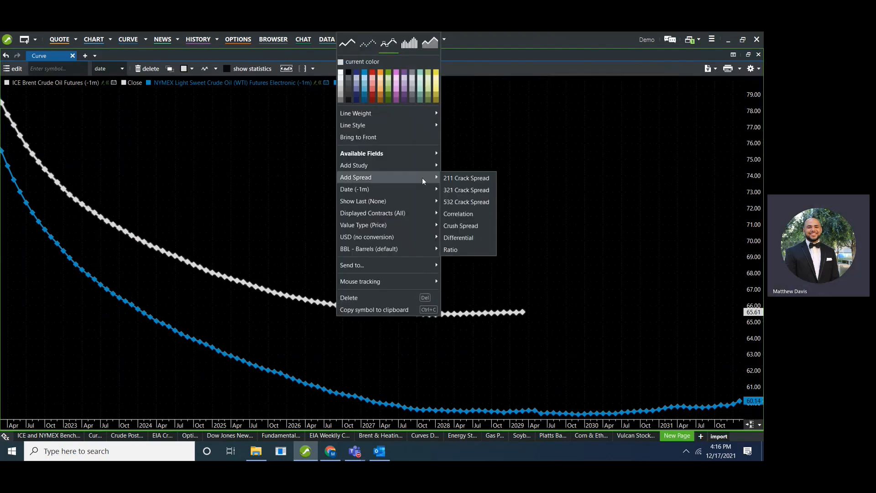
{"action": "left_click", "coordinate": [470, 239]}
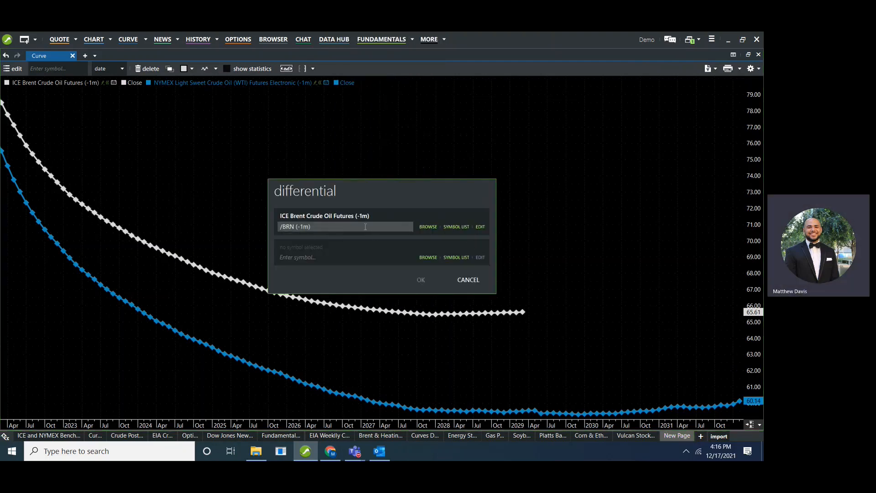
{"action": "left_click", "coordinate": [457, 257]}
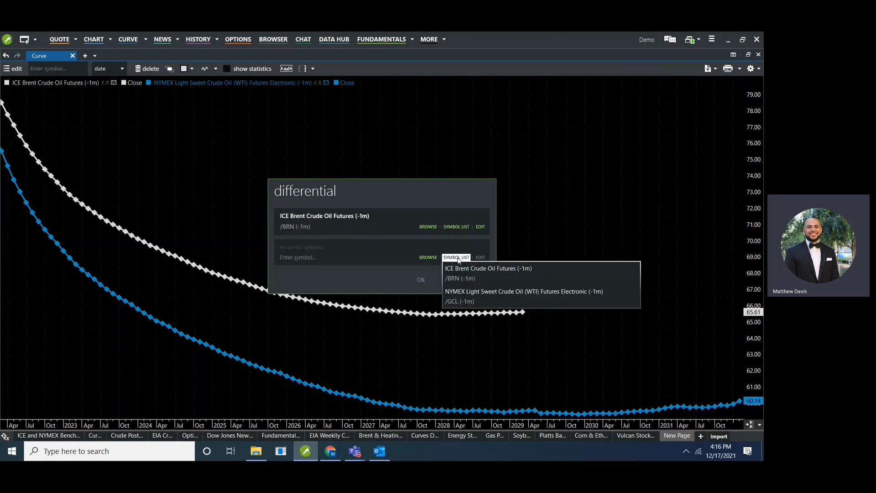
{"action": "left_click", "coordinate": [530, 295]}
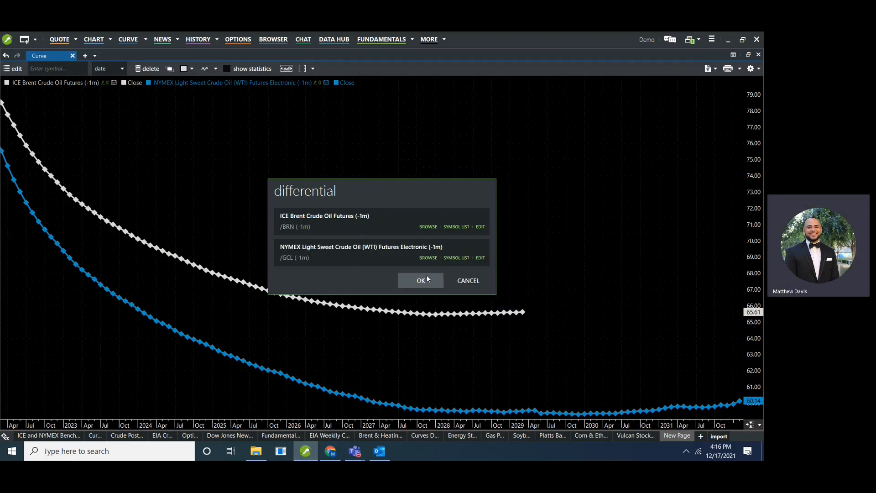
{"action": "left_click", "coordinate": [427, 281]}
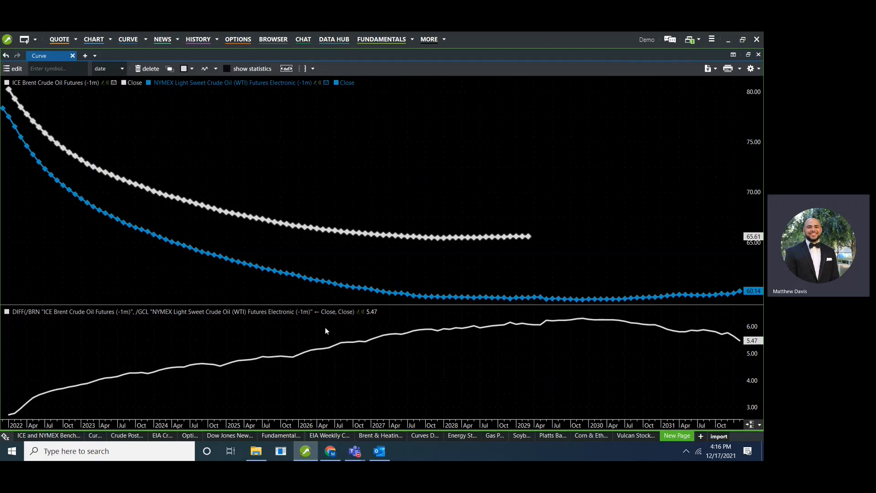
Set the Brent curve's mouse tracking mode to Data window.
{"action": "right_click", "coordinate": [445, 218]}
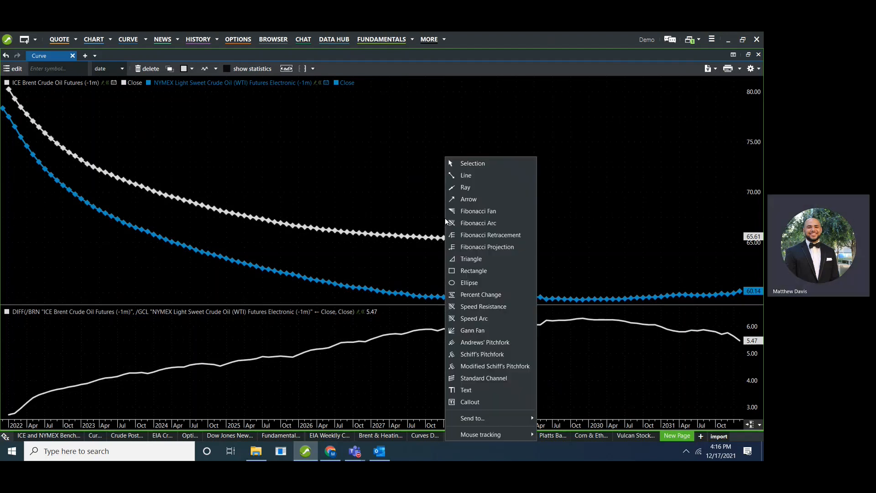
{"action": "right_click", "coordinate": [401, 236]}
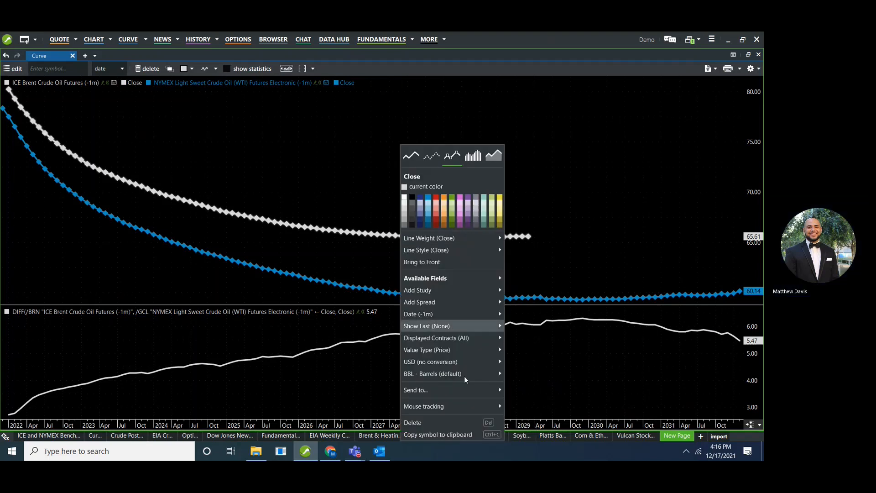
{"action": "mouse_move", "coordinate": [461, 410]}
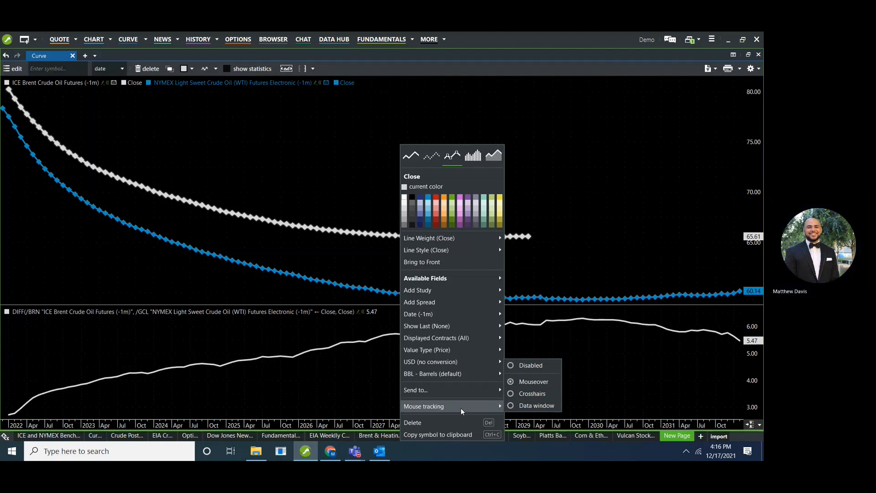
{"action": "left_click", "coordinate": [522, 409]}
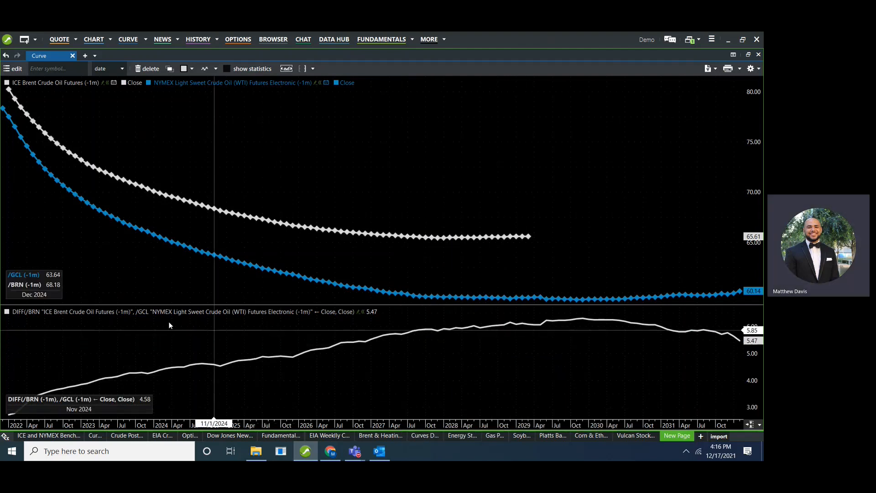